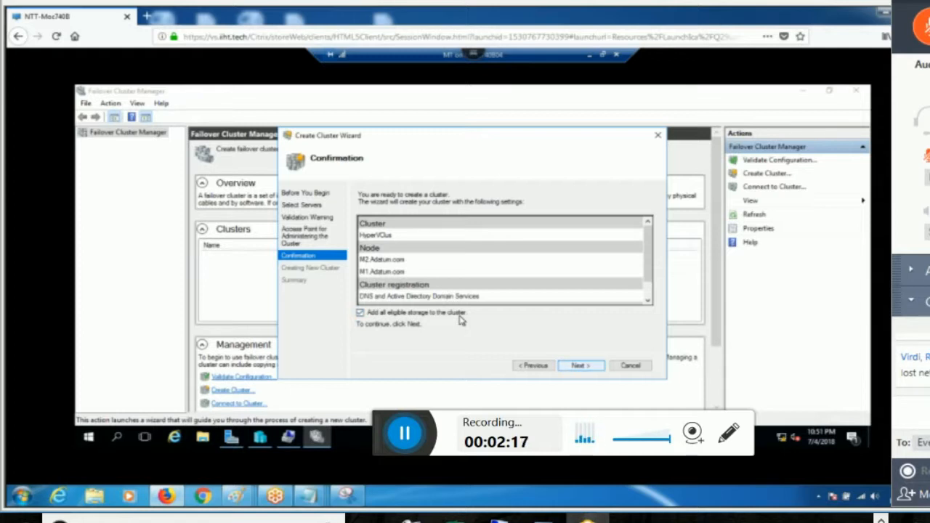
- Create the HyperVClus cluster from nodes M2 and M1 with all eligible storage added, and view its nodes
{"action": "key", "text": "Return"}
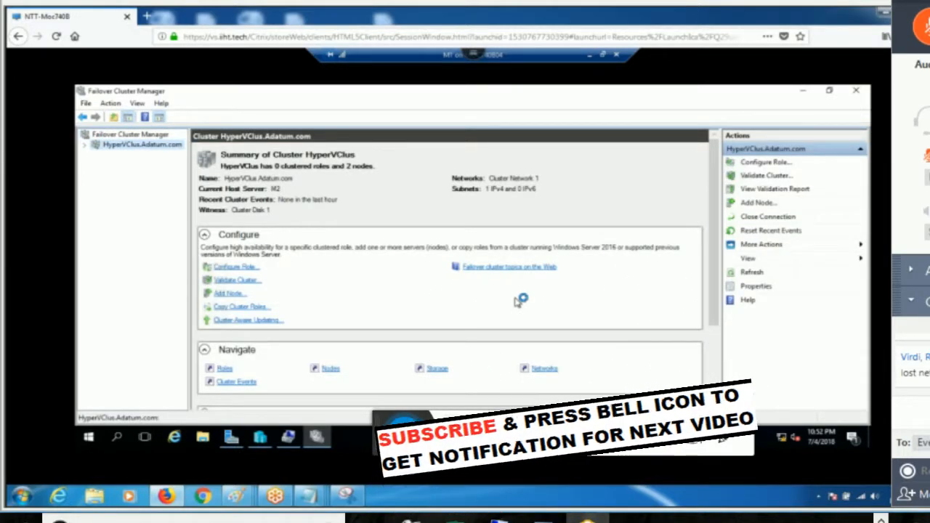
{"action": "left_click", "coordinate": [84, 148]}
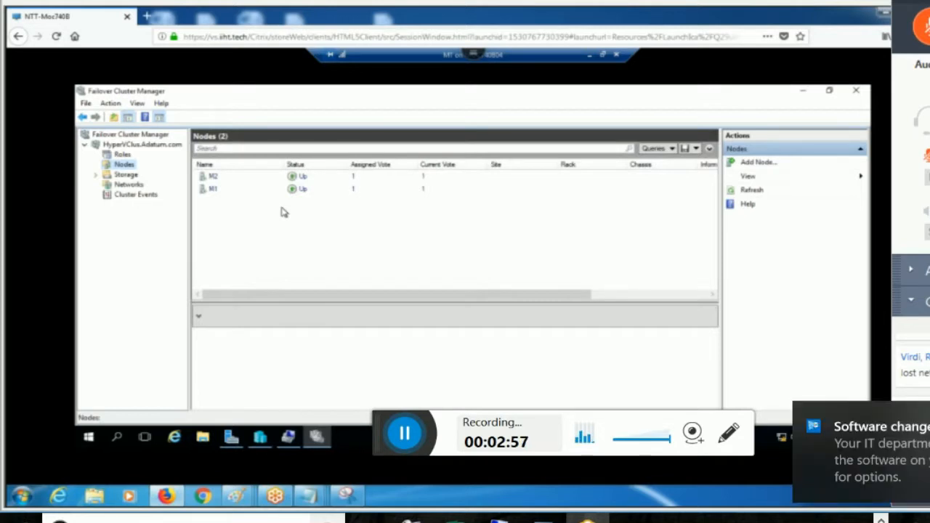
{"action": "key", "text": "Left"}
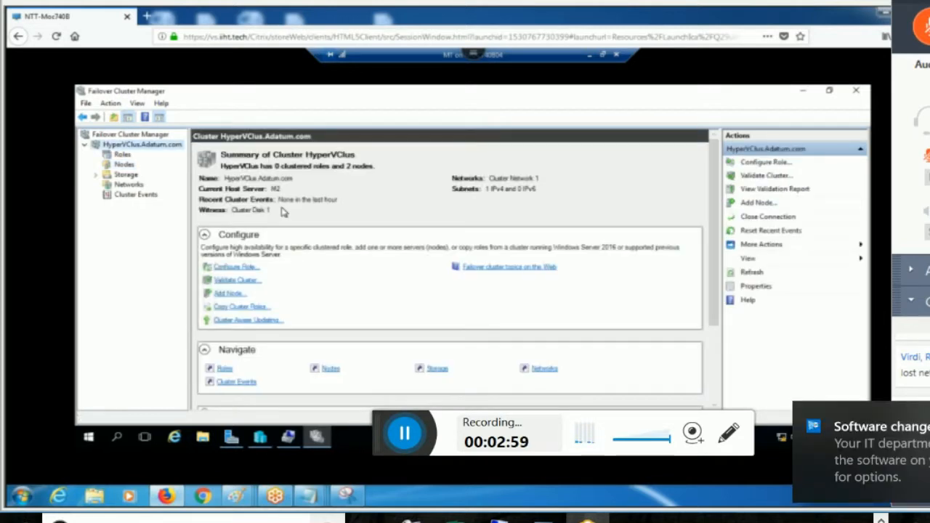
- Inspect Cluster Disk 1 among the disks in the cluster's storage
{"action": "double_click", "coordinate": [127, 175]}
{"action": "left_click", "coordinate": [140, 187]}
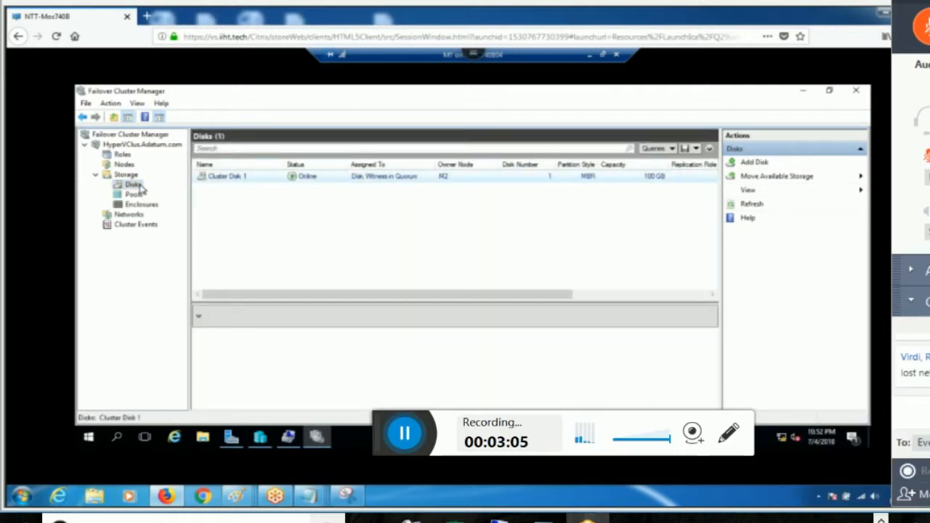
{"action": "right_click", "coordinate": [357, 176]}
{"action": "key", "text": "Escape"}
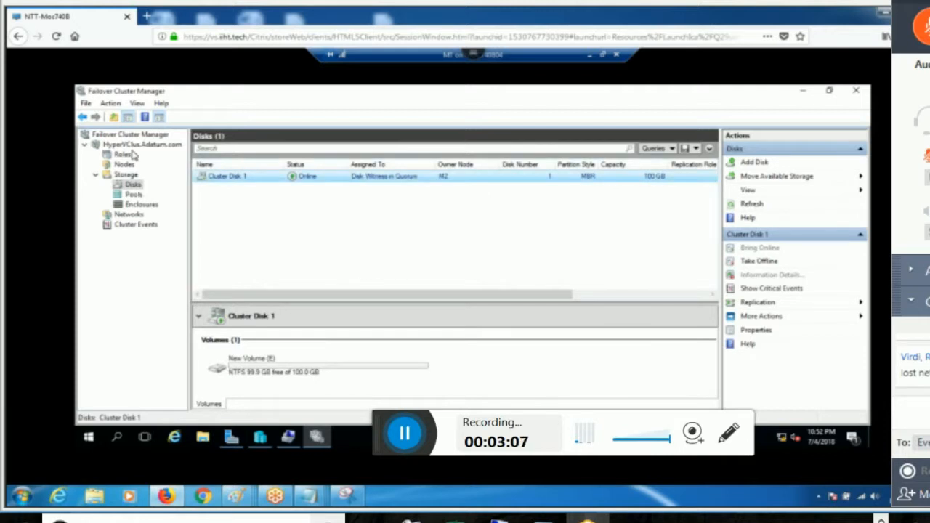
- Start configuring the HyperVClus cluster quorum with the advanced quorum configuration and votes for all nodes
{"action": "right_click", "coordinate": [132, 149]}
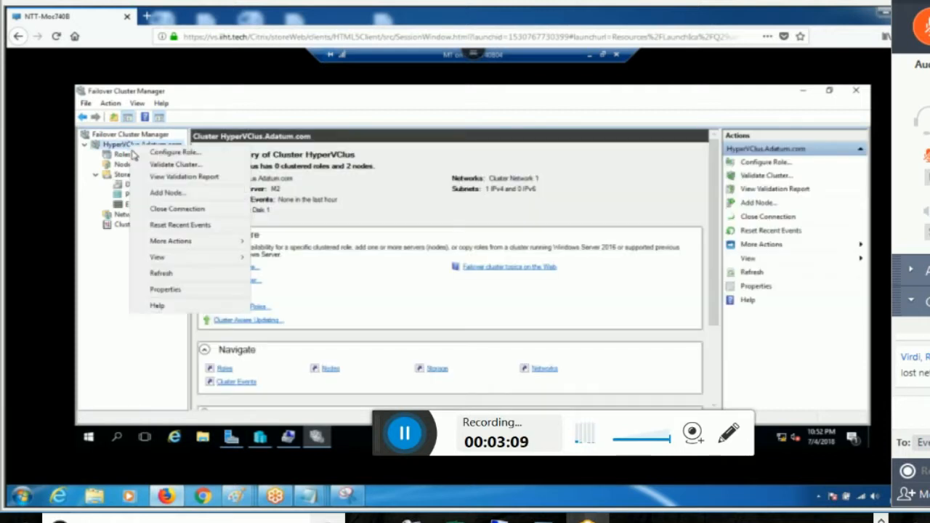
{"action": "mouse_move", "coordinate": [171, 242]}
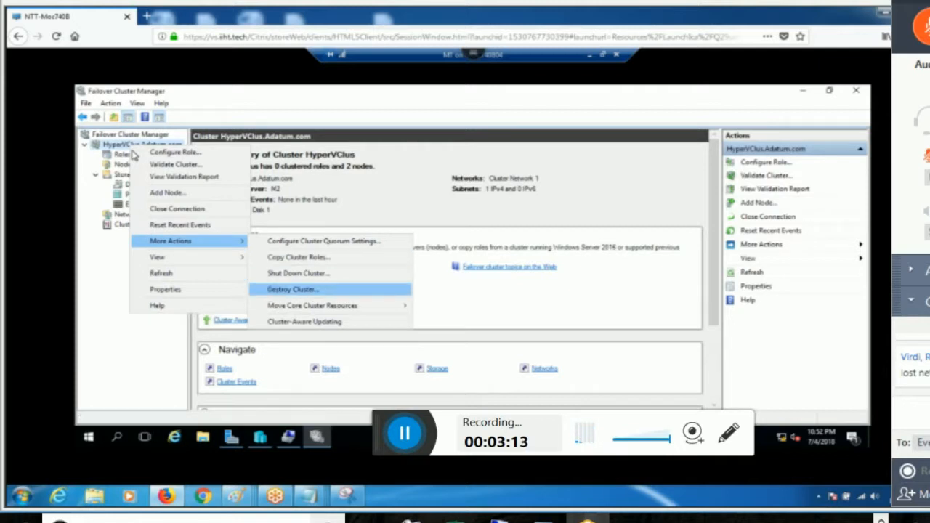
{"action": "mouse_move", "coordinate": [313, 306]}
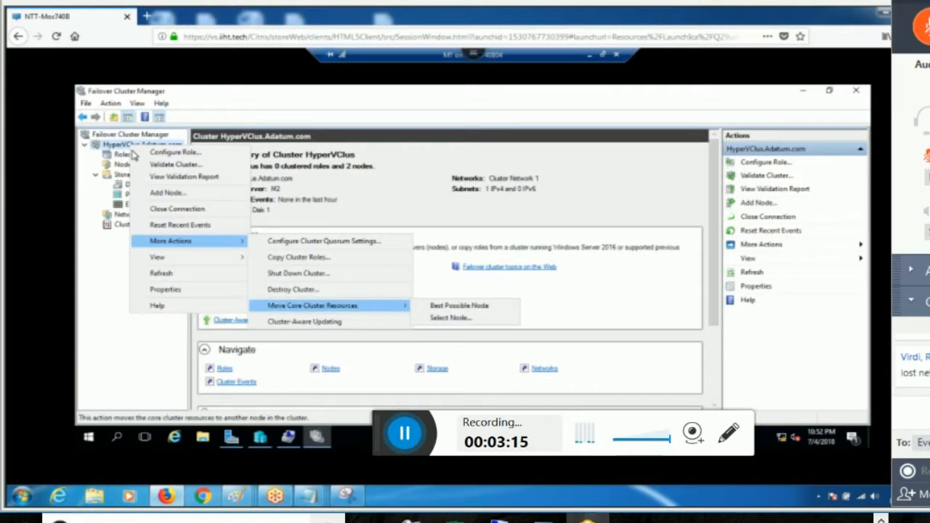
{"action": "left_click", "coordinate": [325, 241]}
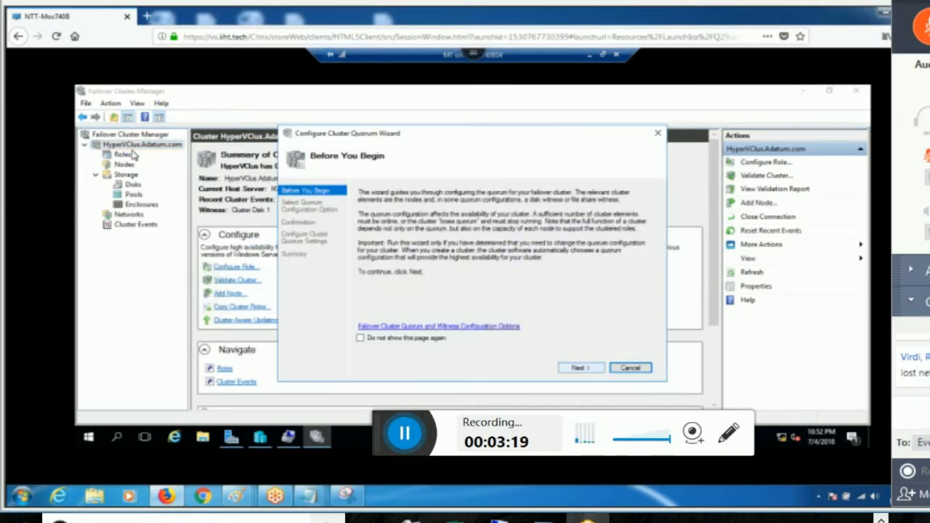
{"action": "left_click", "coordinate": [581, 368]}
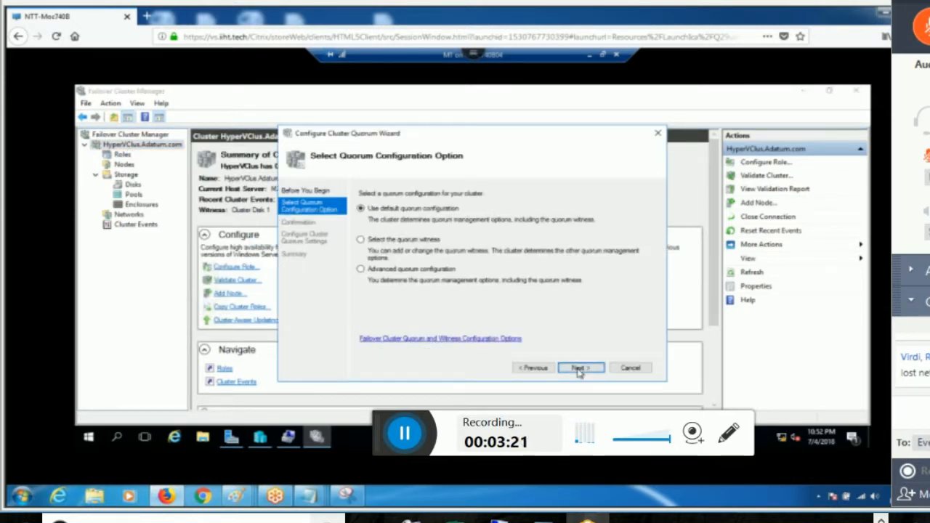
{"action": "left_click", "coordinate": [446, 271]}
{"action": "key", "text": "Return"}
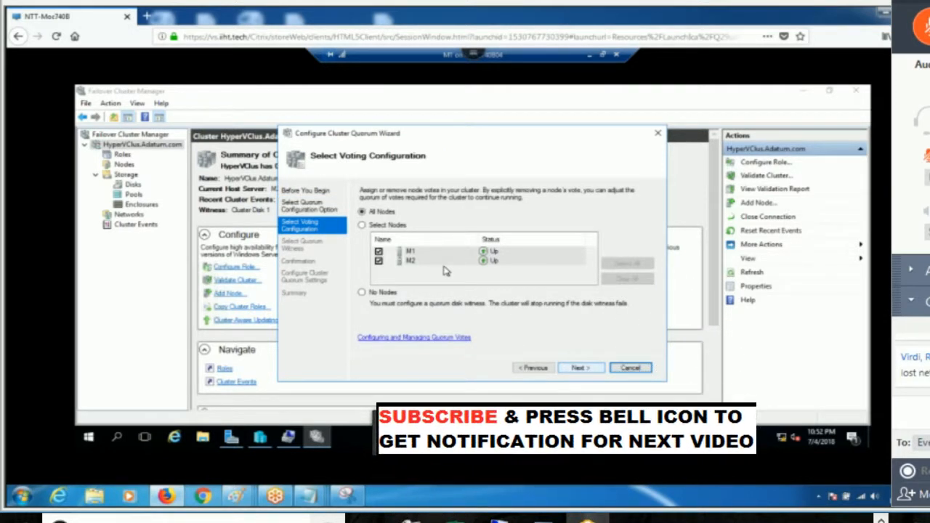
{"action": "key", "text": "Return"}
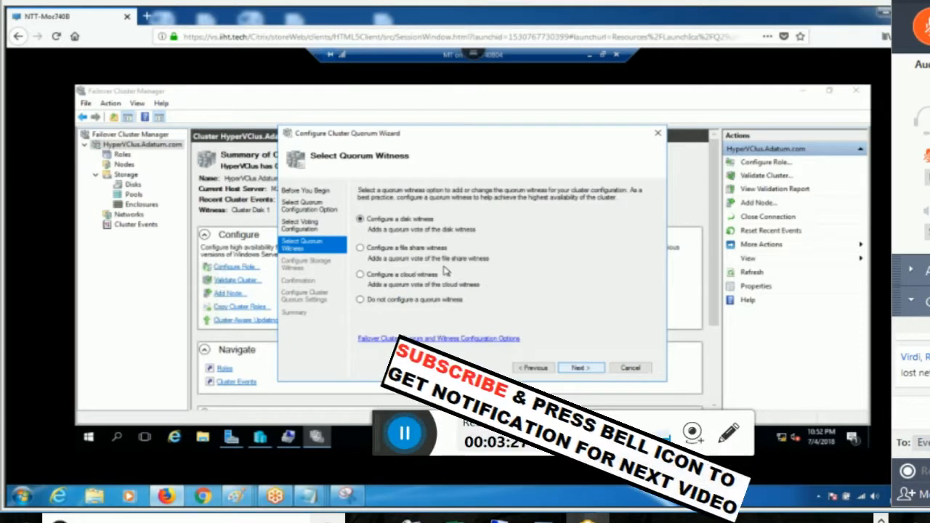
- Choose a file share witness for the quorum and list the shared folders on server lon-svr1
{"action": "left_click", "coordinate": [409, 249]}
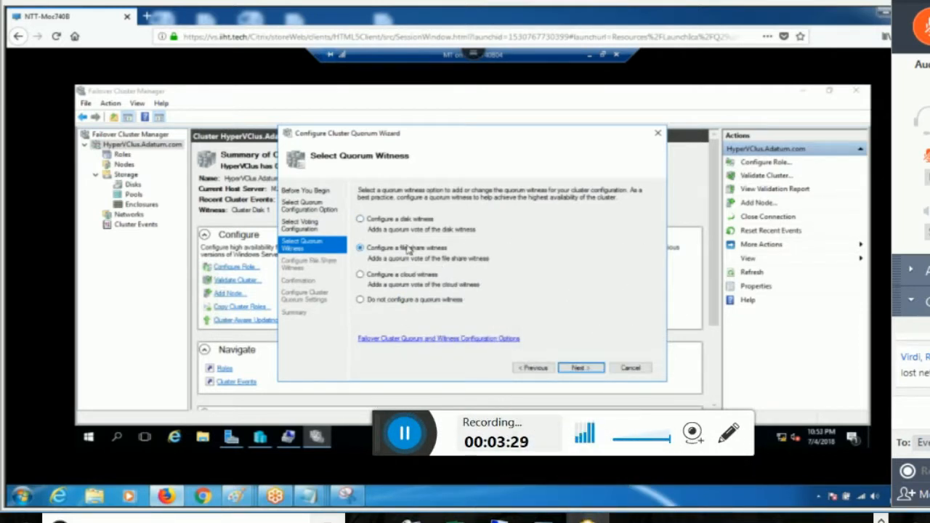
{"action": "key", "text": "Return"}
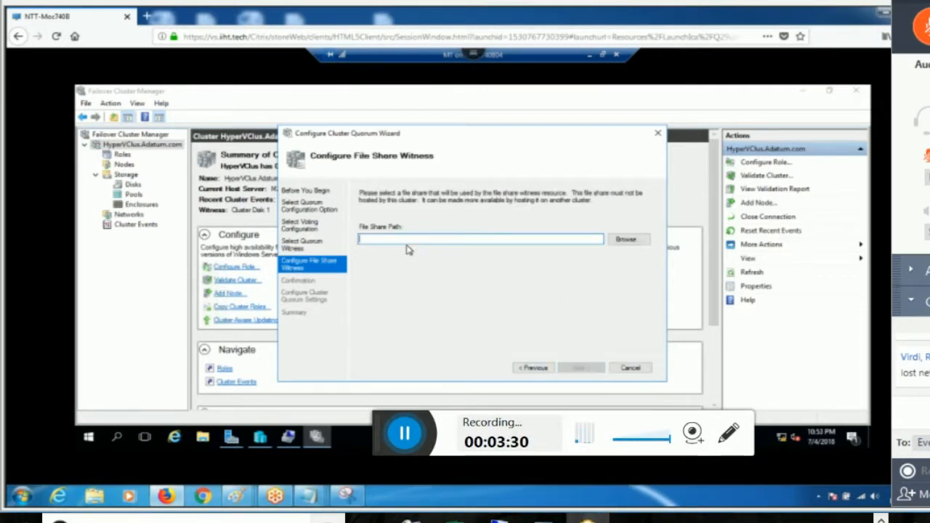
{"action": "left_click", "coordinate": [625, 241]}
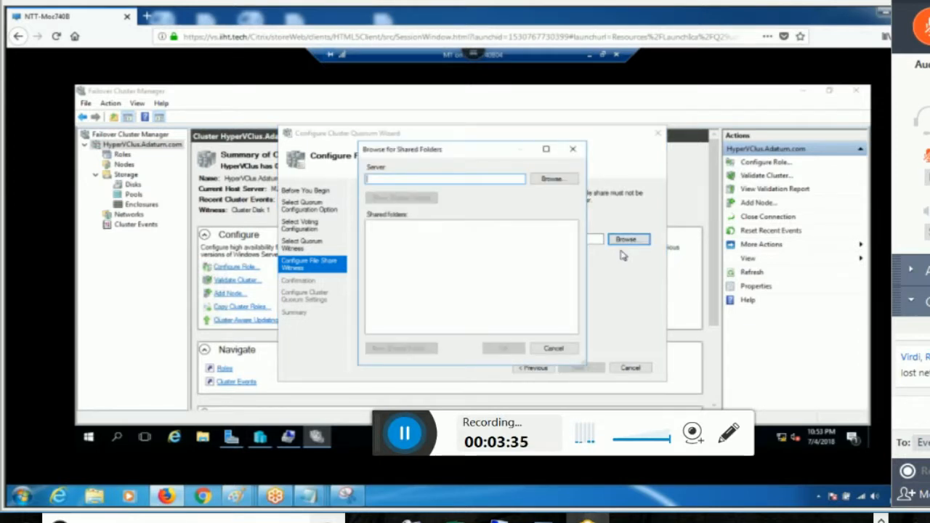
{"action": "type", "text": "lon"}
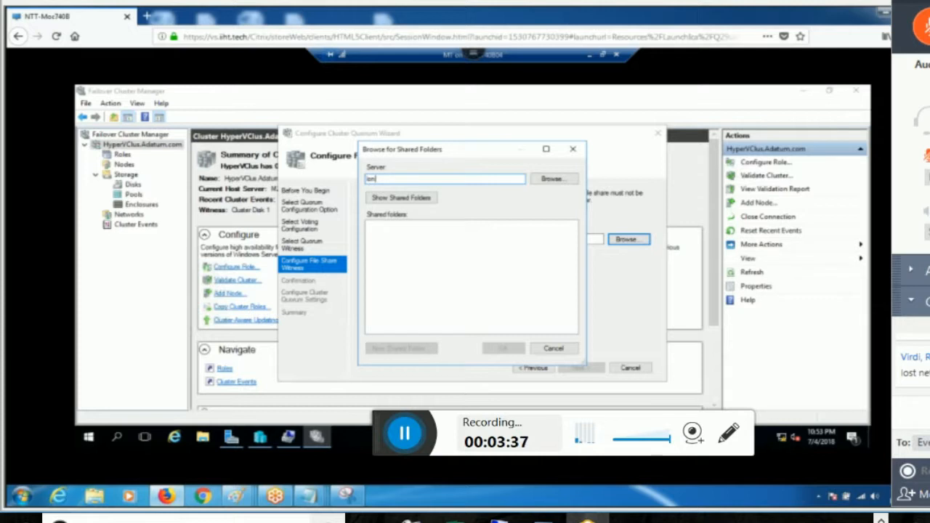
{"action": "type", "text": "-svr1"}
{"action": "key", "text": "Return"}
- Create shared folder FSW2 at c:\FSW2 on lon-svr1, with administrators having full access and other users read and write permissions
{"action": "left_click", "coordinate": [396, 349]}
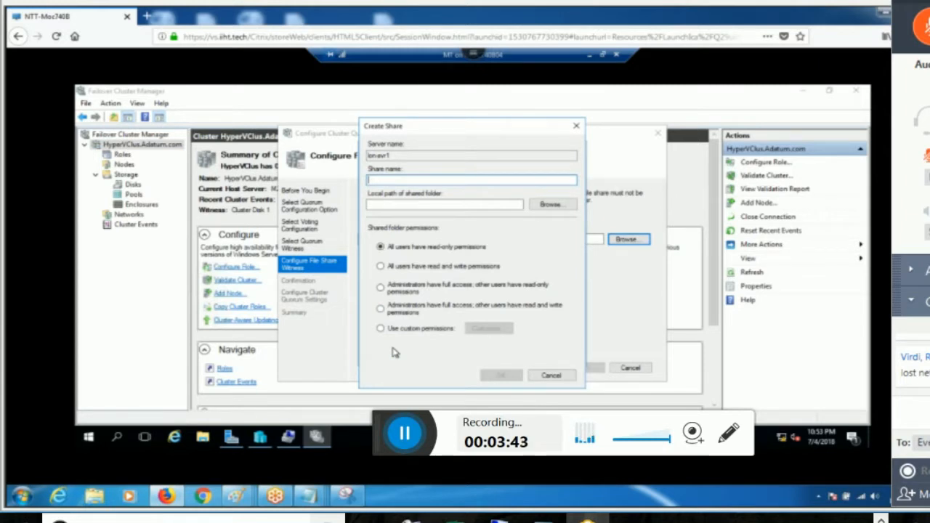
{"action": "type", "text": "FSW2"}
{"action": "key", "text": "Tab"}
{"action": "type", "text": "c:\\FSW2"}
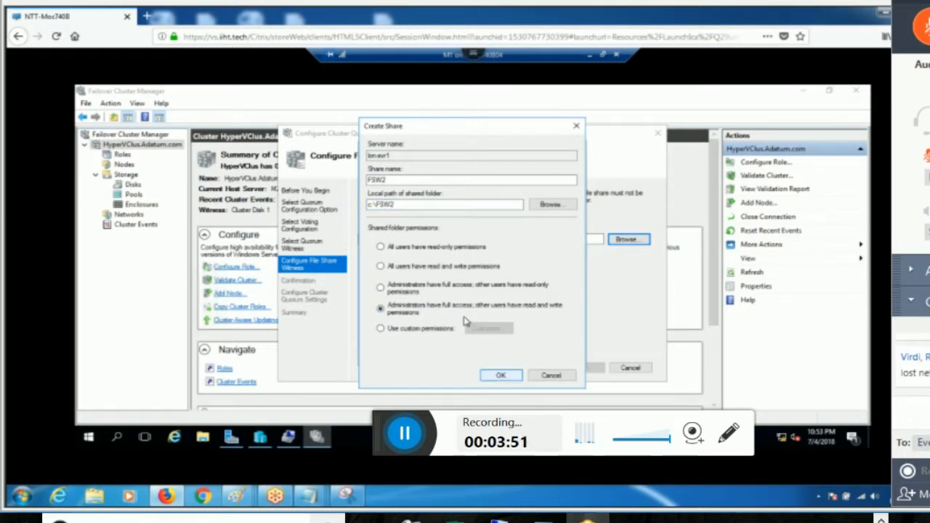
{"action": "key", "text": "Return"}
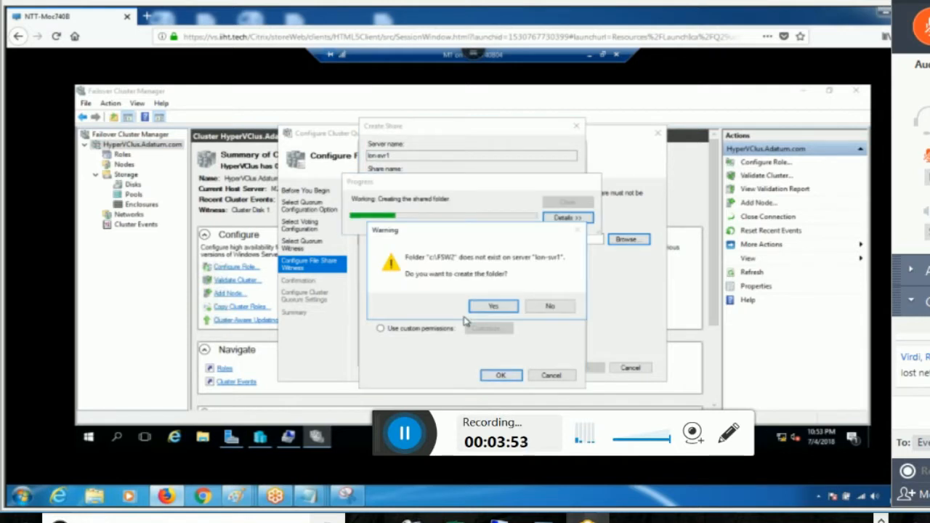
{"action": "key", "text": "Return"}
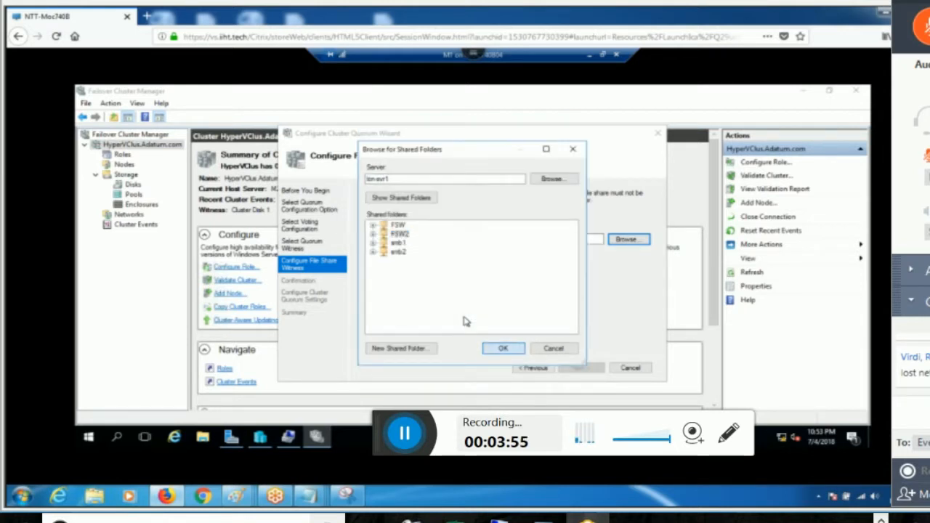
- Use the FSW2 share as the witness path, apply the quorum settings and finish the wizard
{"action": "key", "text": "Return"}
{"action": "key", "text": "Return"}
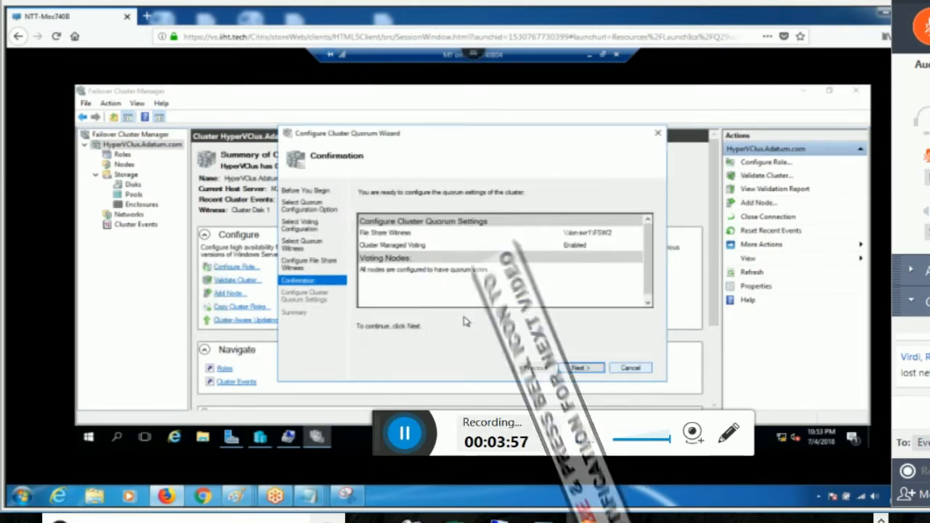
{"action": "key", "text": "Return"}
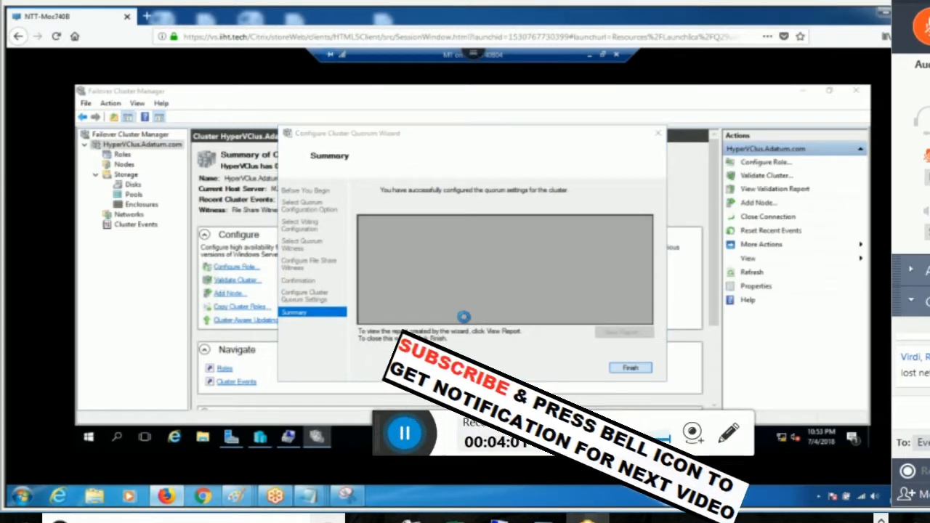
{"action": "key", "text": "Return"}
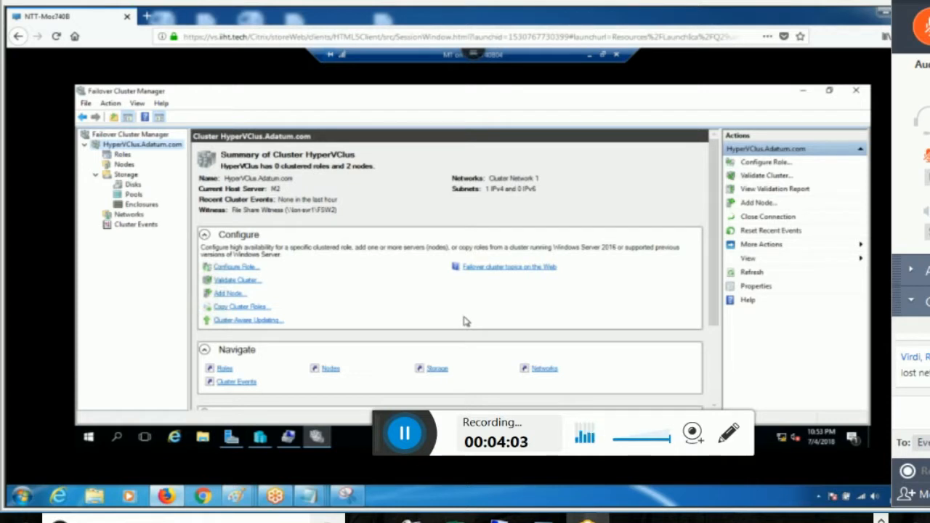
- Add Cluster Disk 1 to Cluster Shared Volumes
{"action": "key", "text": "Down"}
{"action": "key", "text": "Down"}
{"action": "key", "text": "Down"}
{"action": "key", "text": "Down"}
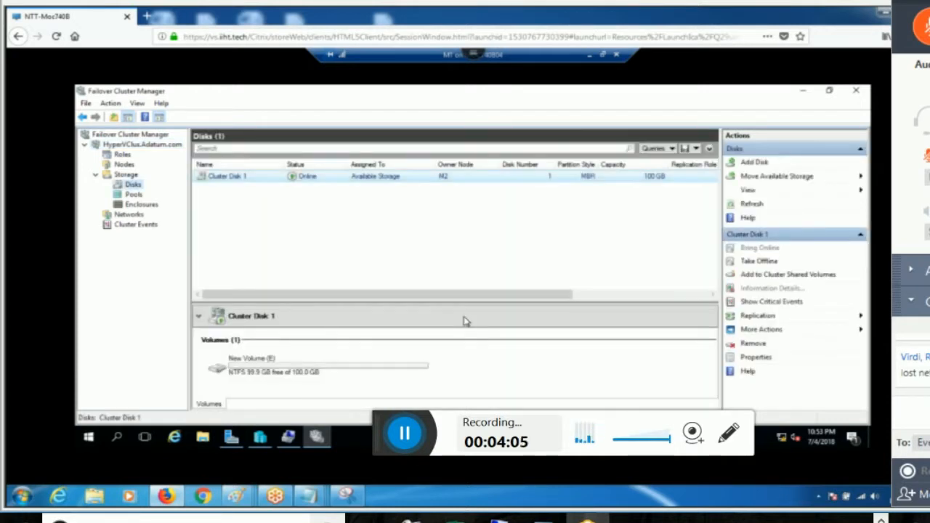
{"action": "key", "text": "shift+F10"}
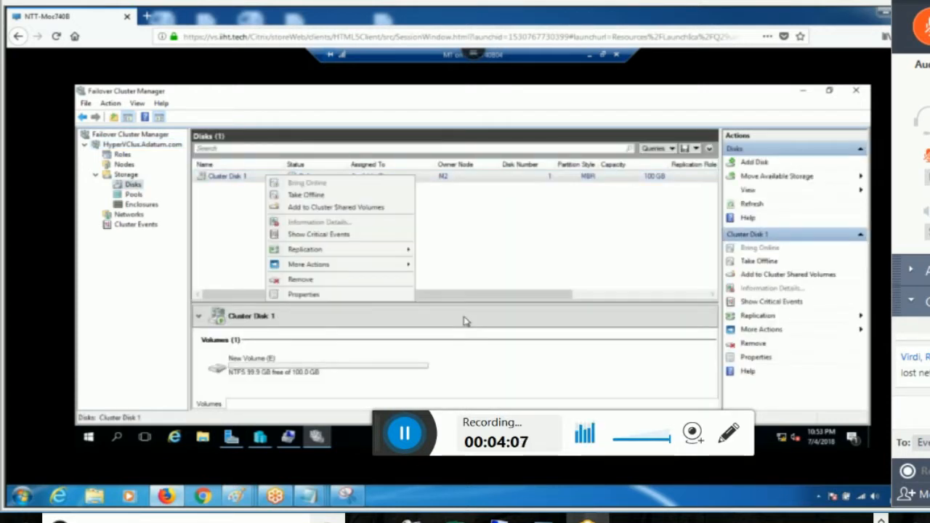
{"action": "key", "text": "Down"}
{"action": "key", "text": "Down"}
{"action": "key", "text": "Return"}
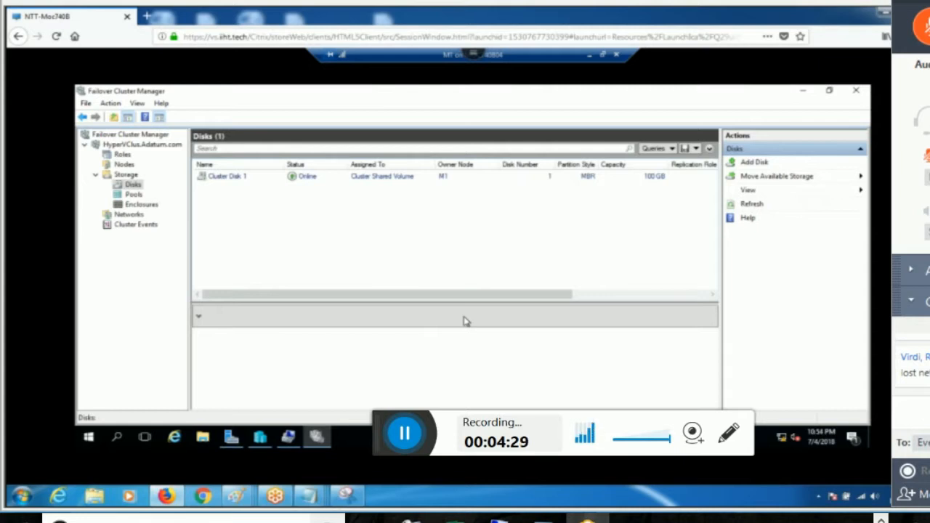
- Review the cluster's nodes and the assignment of its disk
{"action": "key", "text": "Up"}
{"action": "key", "text": "Up"}
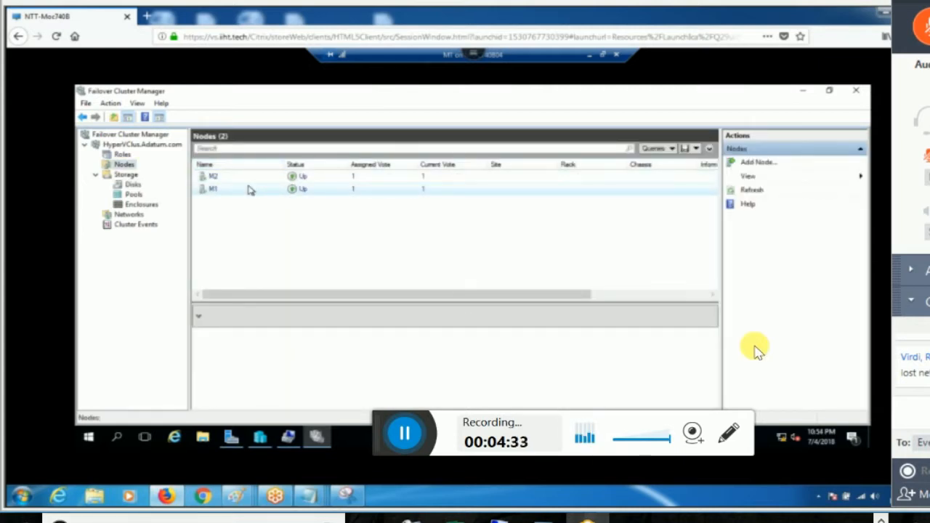
{"action": "key", "text": "Down"}
{"action": "key", "text": "Down"}
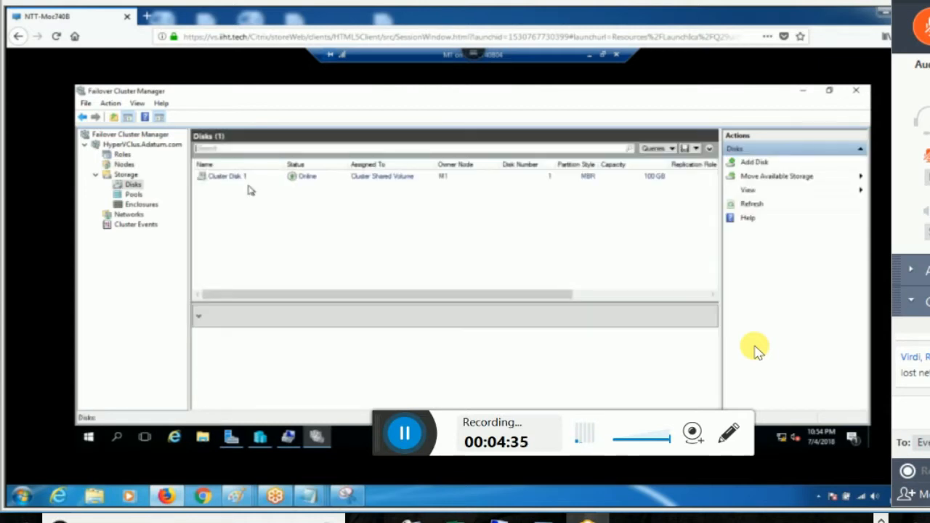